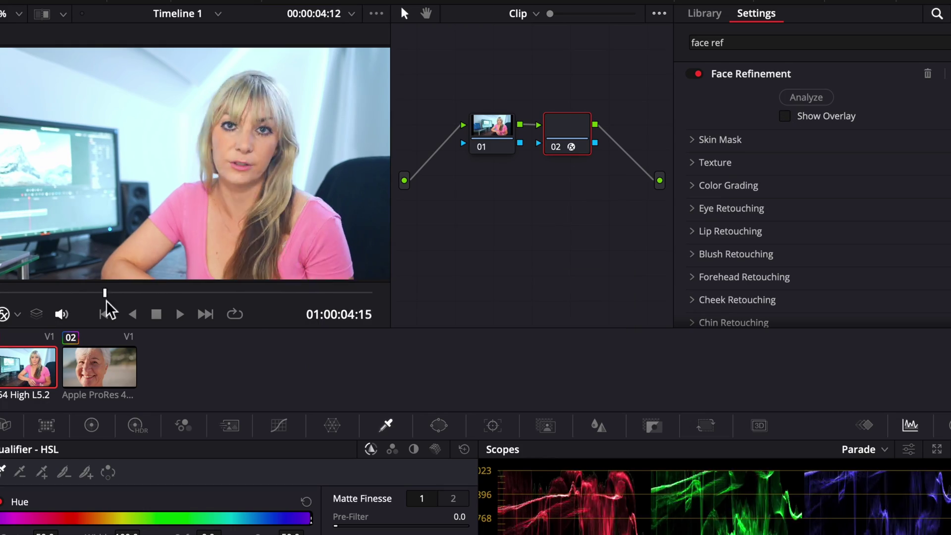
- Scrub the talking-head clip and set the Face Refinement Texture Amount to 0.454
left_click_drag(106, 301, 288, 298)
left_click(694, 163)
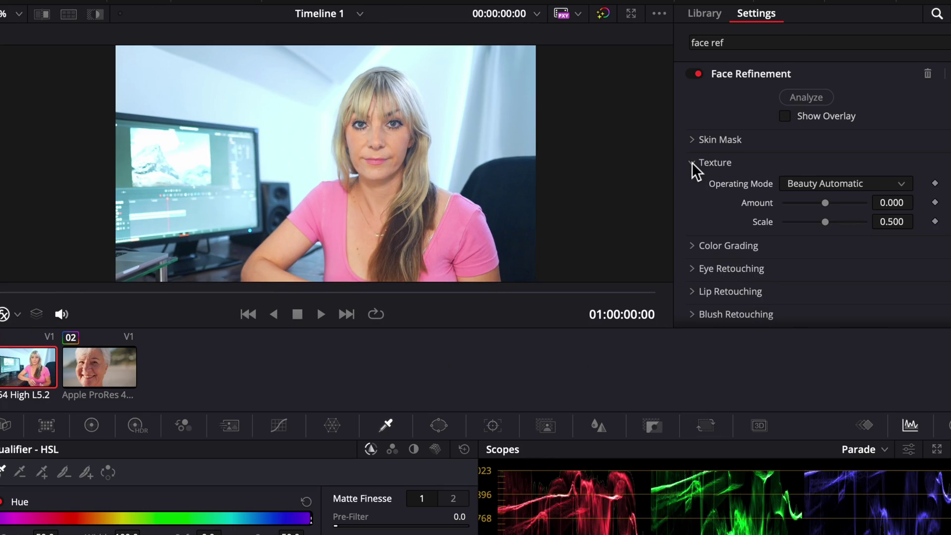
left_click_drag(825, 203, 839, 204)
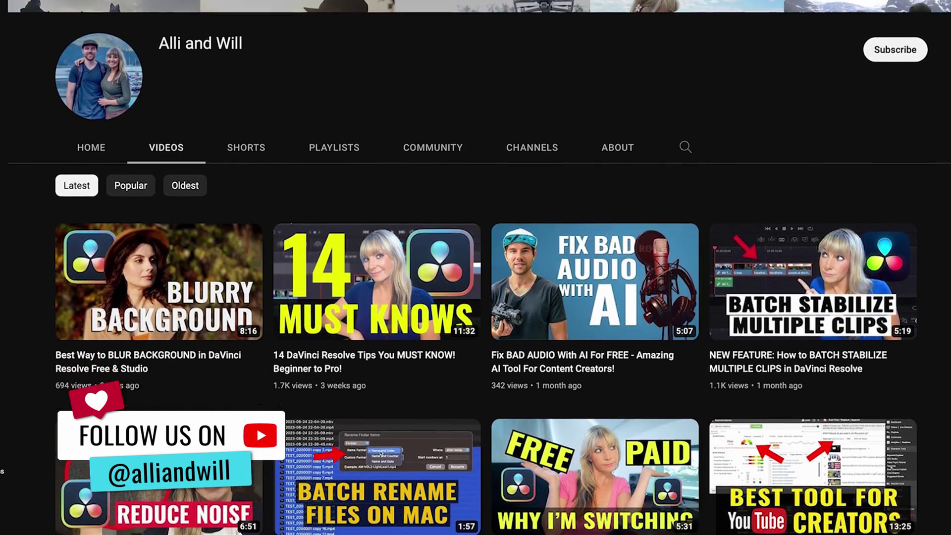
- Scroll down the channel's Videos page to browse older uploads
scroll(476, 267, "down", 10)
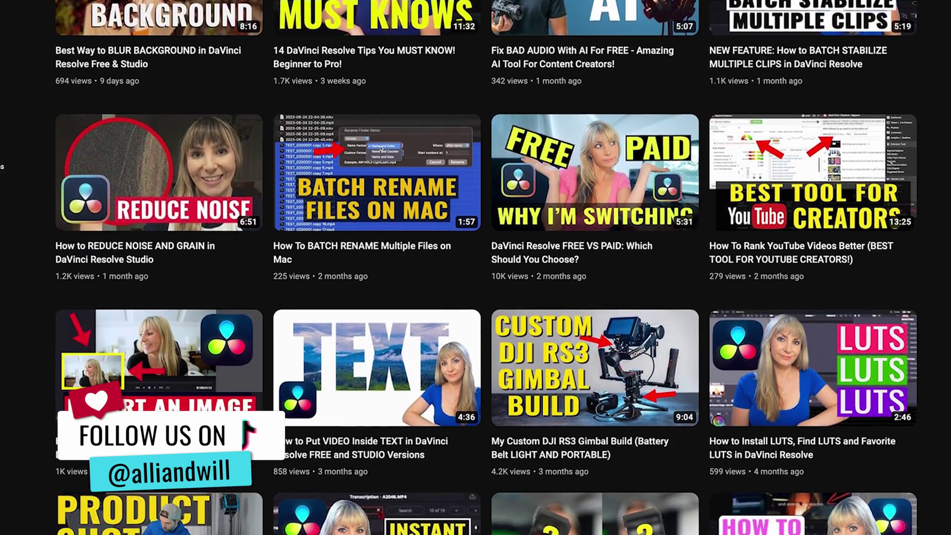
scroll(476, 267, "down", 6)
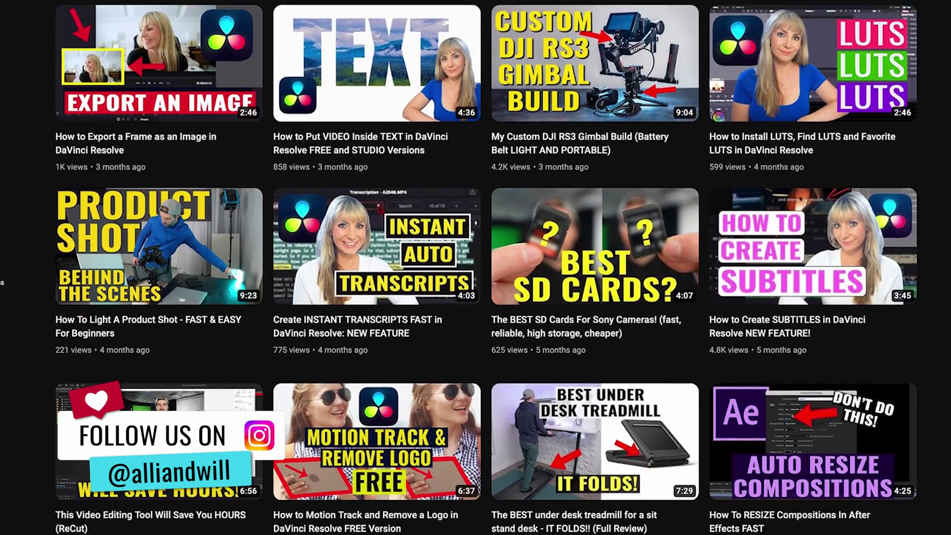
scroll(476, 268, "down", 6)
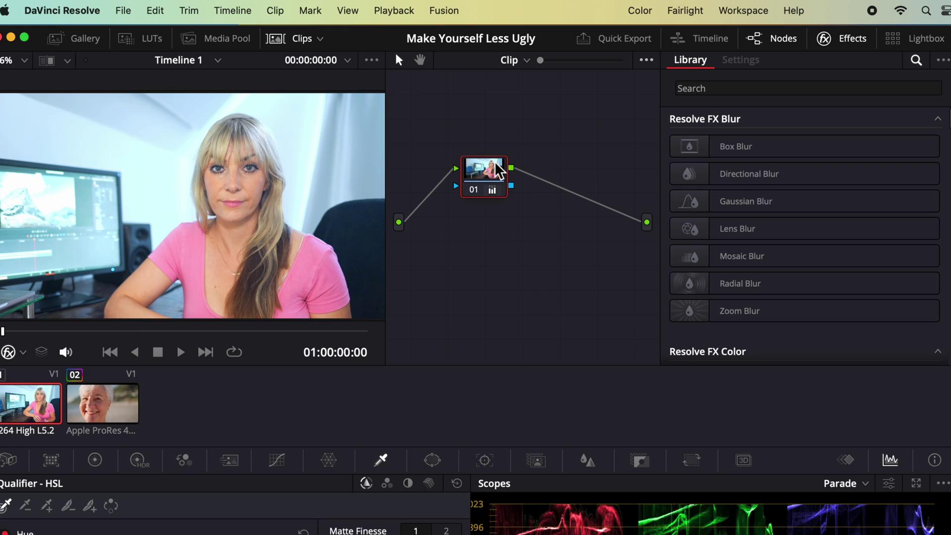
- Add a serial node 02 after node 01
right_click(499, 171)
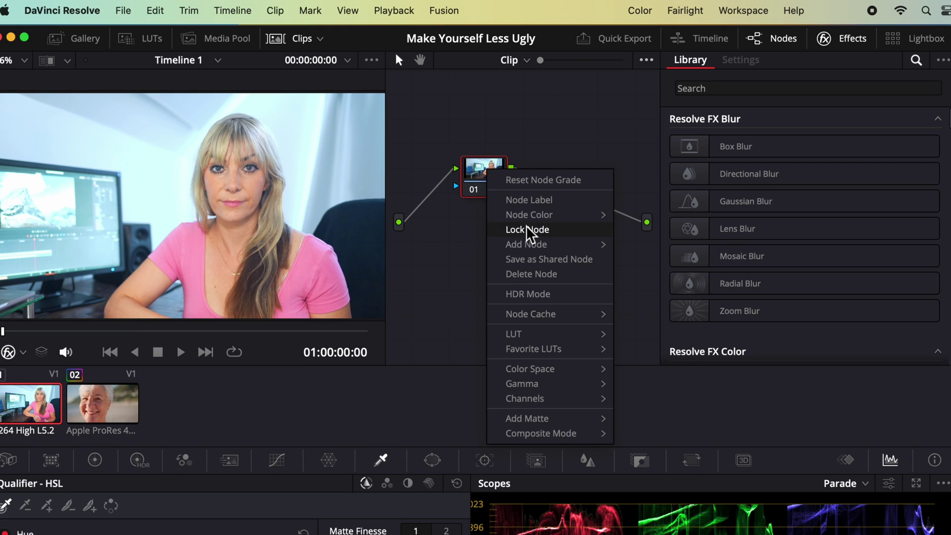
mouse_move(538, 245)
left_click(639, 247)
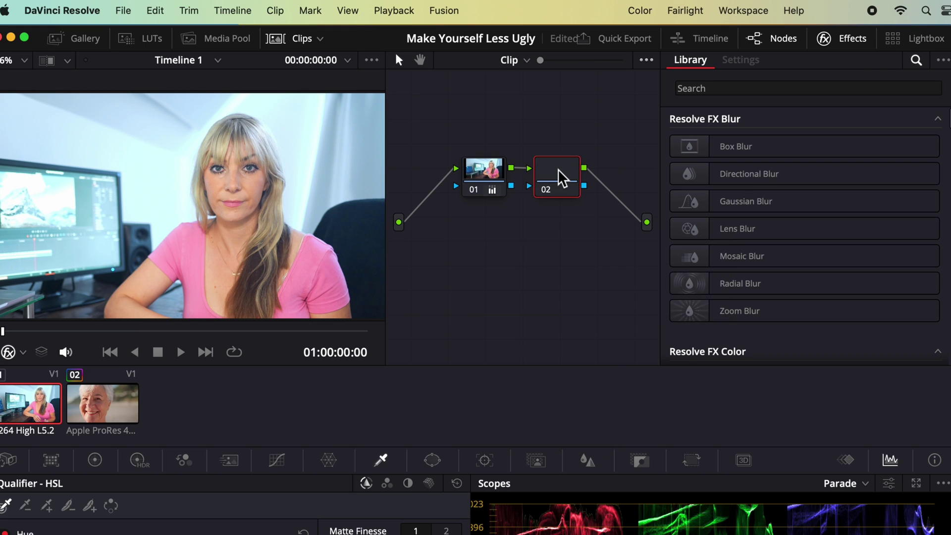
- Search the effects library for 'face ref' and apply Face Refinement to node 02
left_click(697, 90)
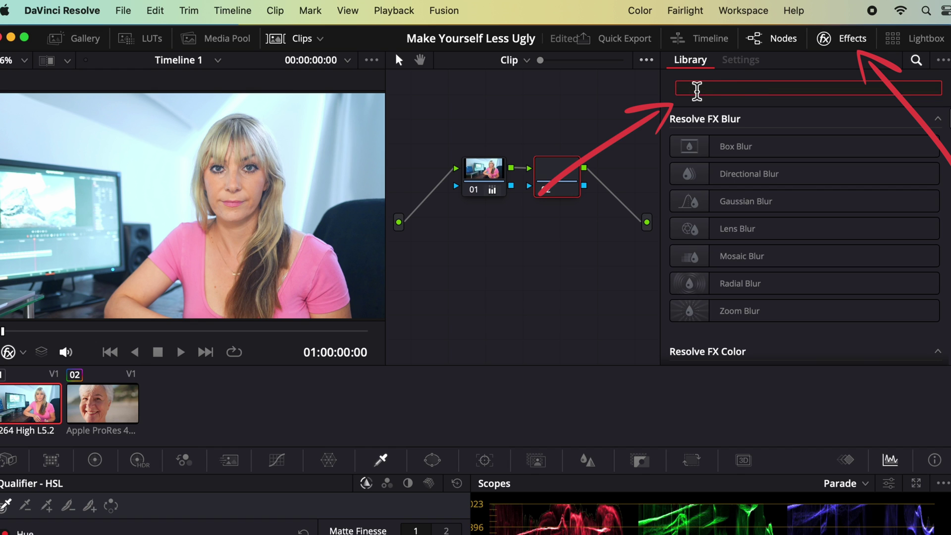
type("face ref")
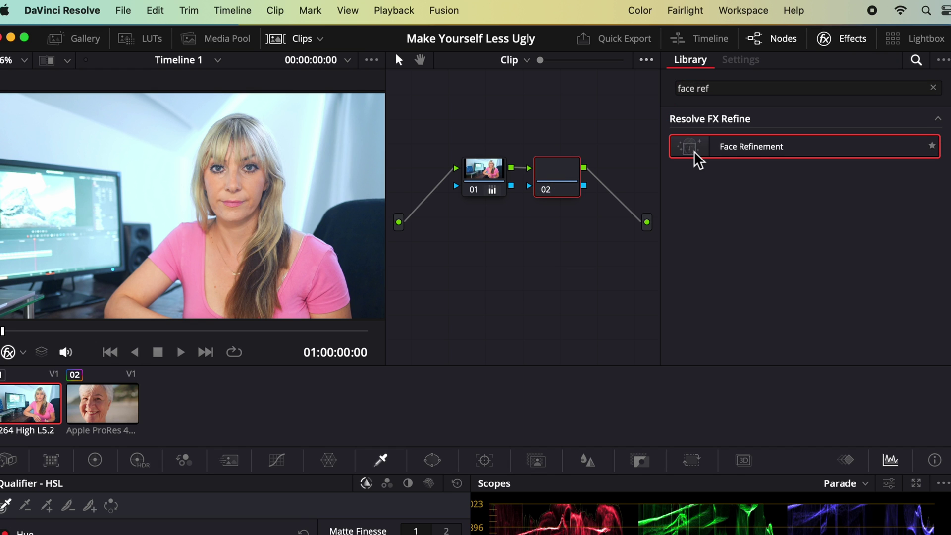
left_click_drag(699, 159, 557, 187)
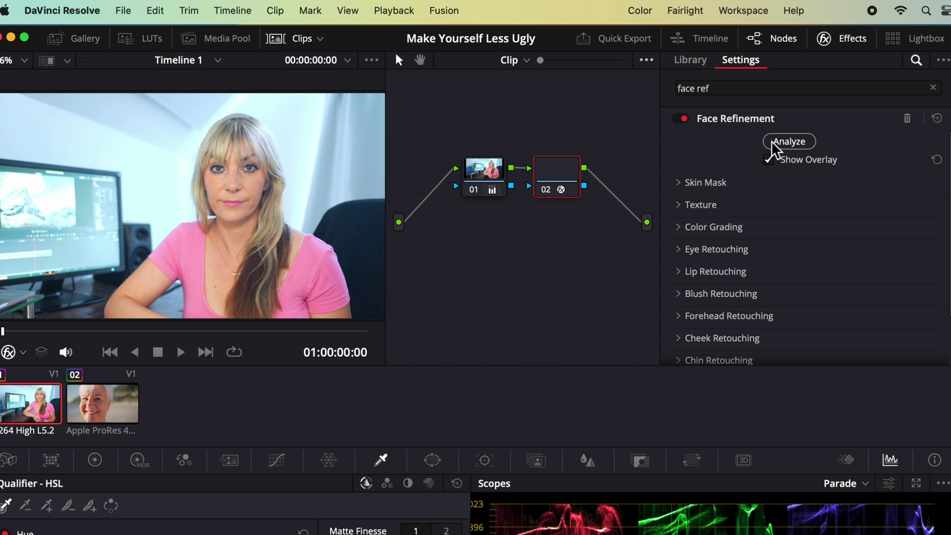
- Run the face analysis, turn off Show Overlay, and hide the node graph
left_click(788, 142)
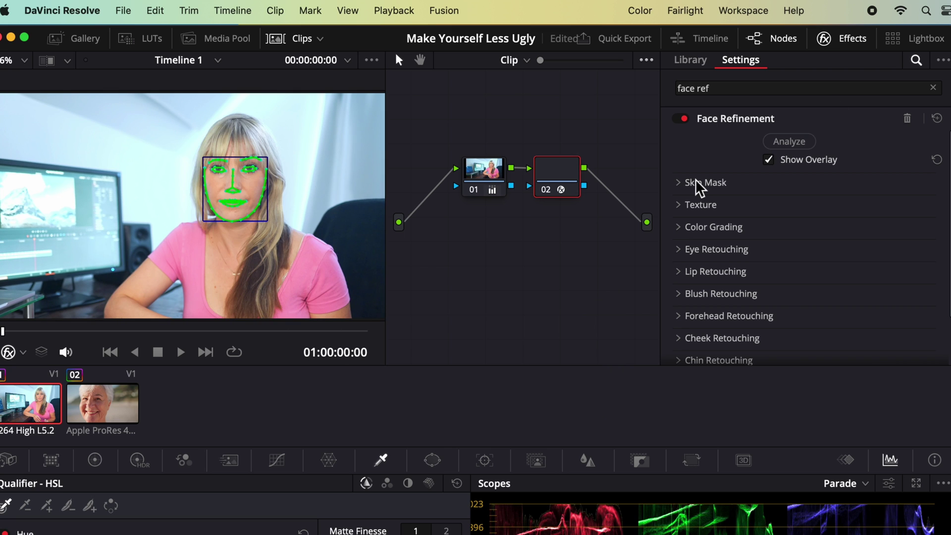
left_click(770, 158)
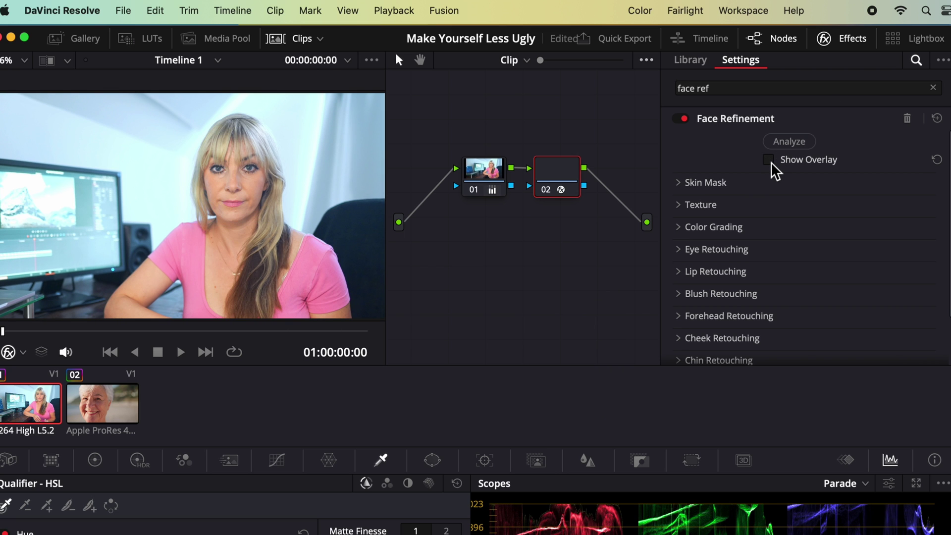
left_click(775, 41)
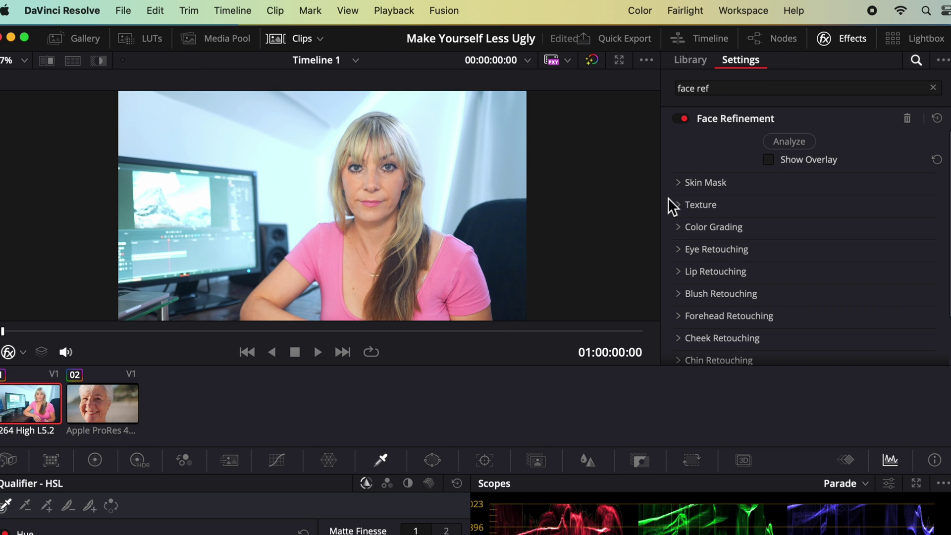
- Set Face Refinement Texture to Beauty Automatic with Amount 0.591 and Scale 0.633
left_click(679, 204)
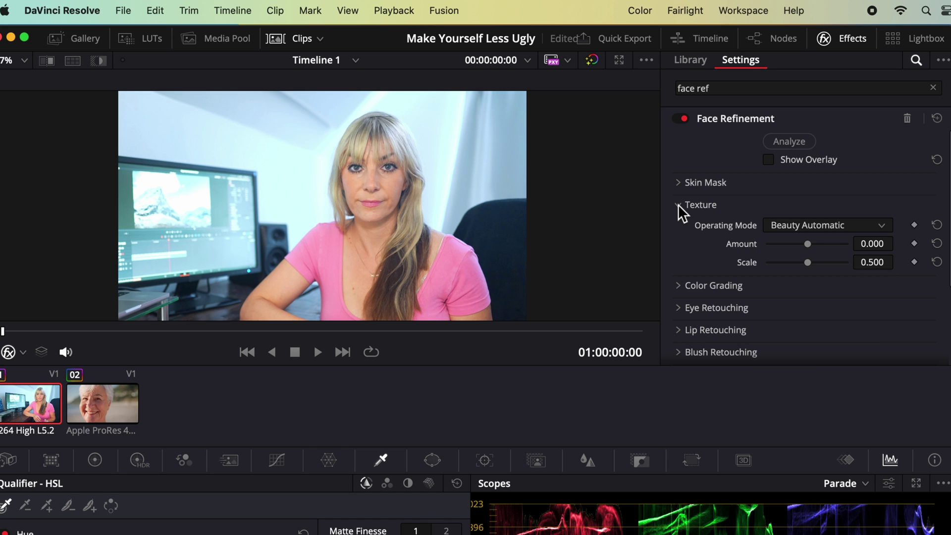
left_click_drag(808, 244, 852, 245)
left_click(937, 243)
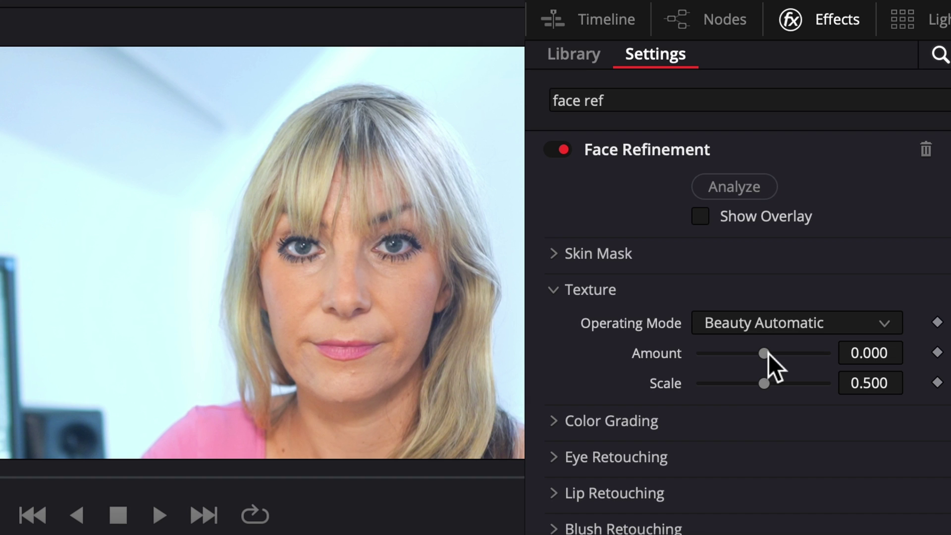
left_click_drag(768, 352, 653, 365)
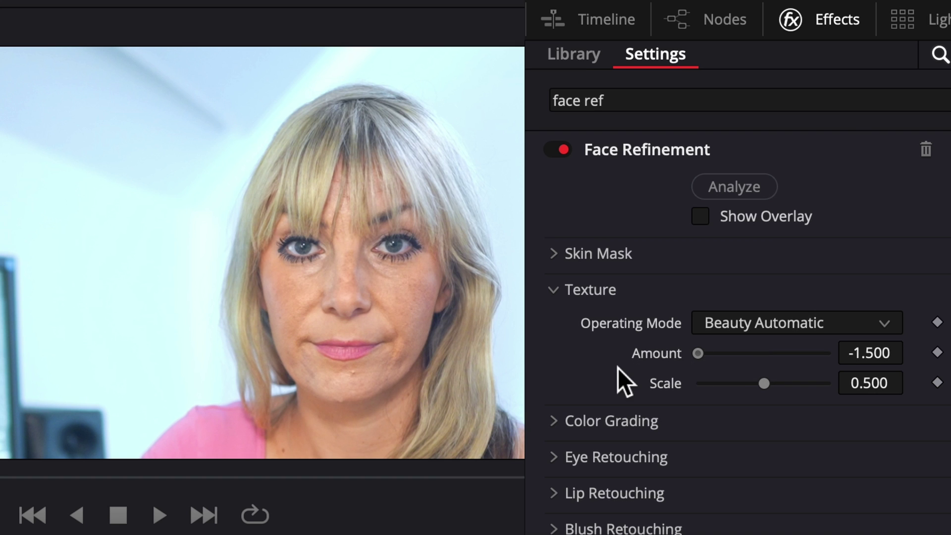
left_click_drag(698, 354, 834, 351)
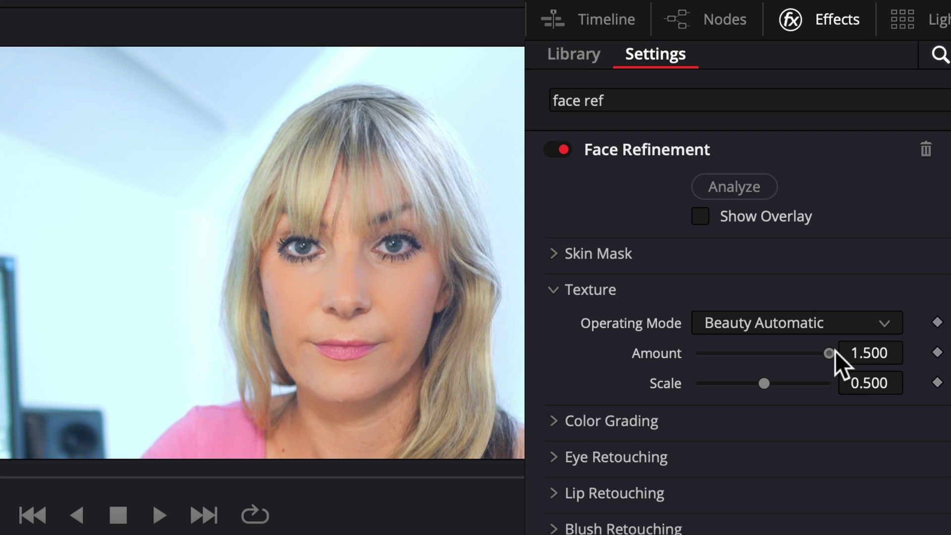
left_click_drag(835, 351, 792, 357)
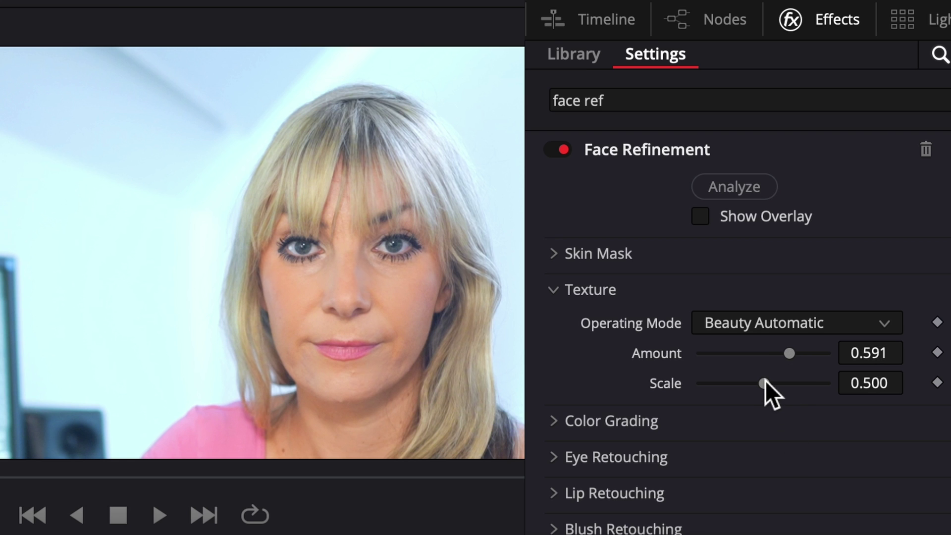
left_click_drag(764, 381, 783, 384)
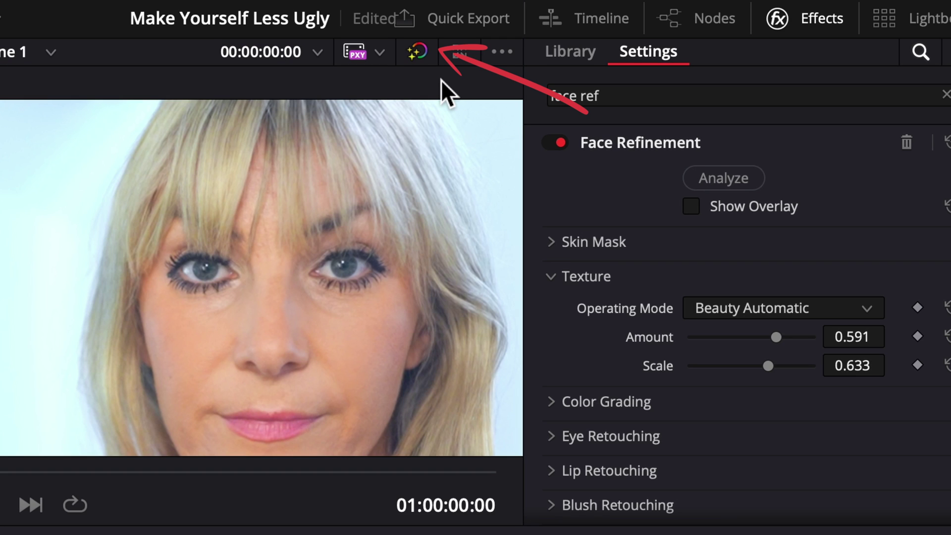
- Toggle the effects bypass off and on to compare against the original, then collapse Texture
left_click(414, 52)
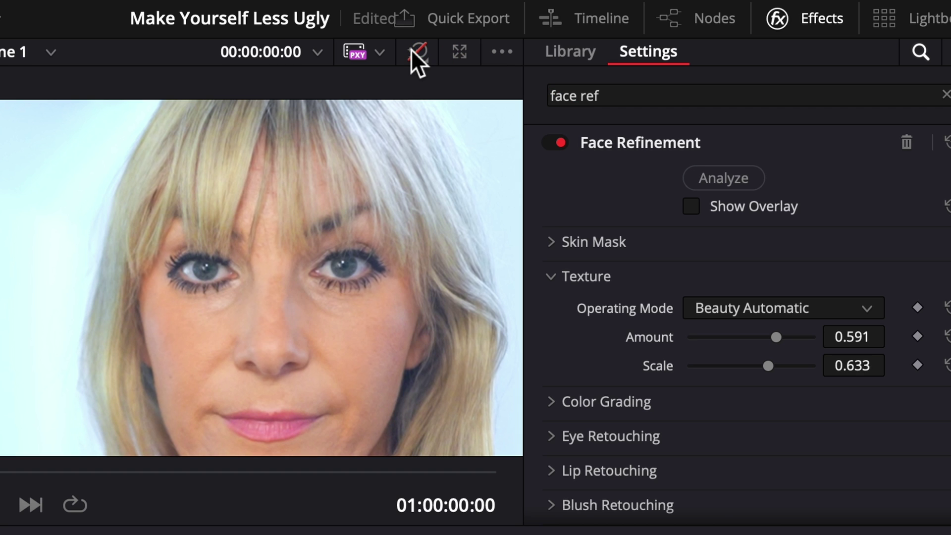
left_click(411, 47)
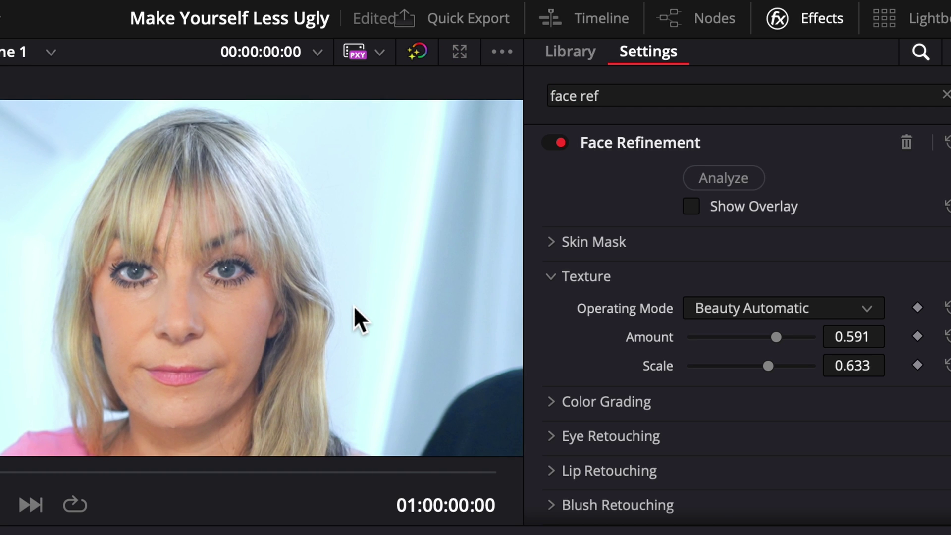
left_click(550, 276)
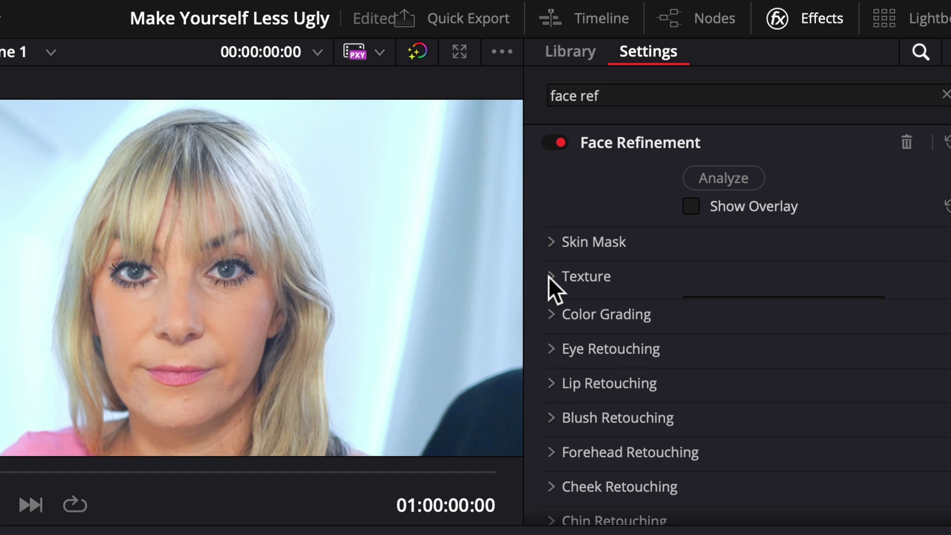
- Set Eye Retouching to Sharpening 0.559, Brightening 0.184, Eye Light 0.133 and Eyebag Removal 0.147
left_click(548, 342)
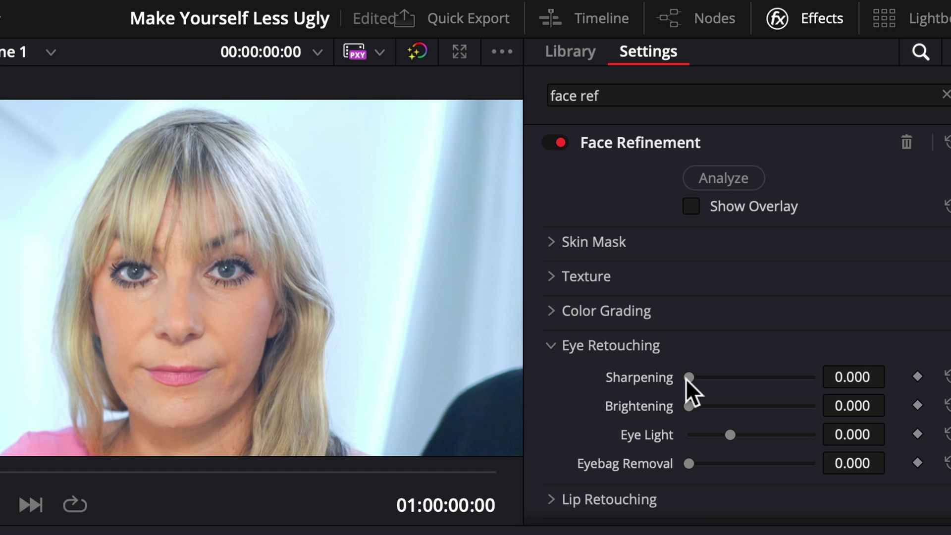
left_click_drag(689, 378, 849, 376)
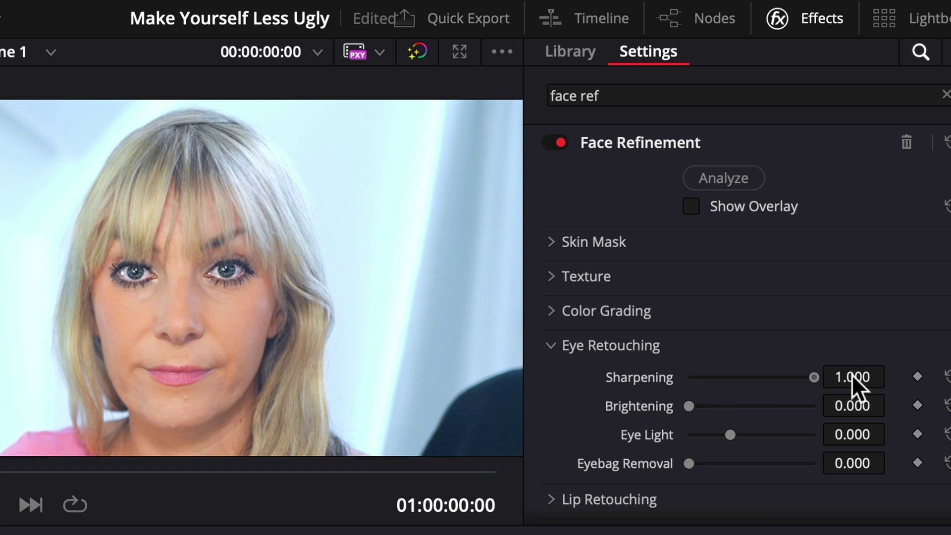
left_click_drag(852, 375, 757, 379)
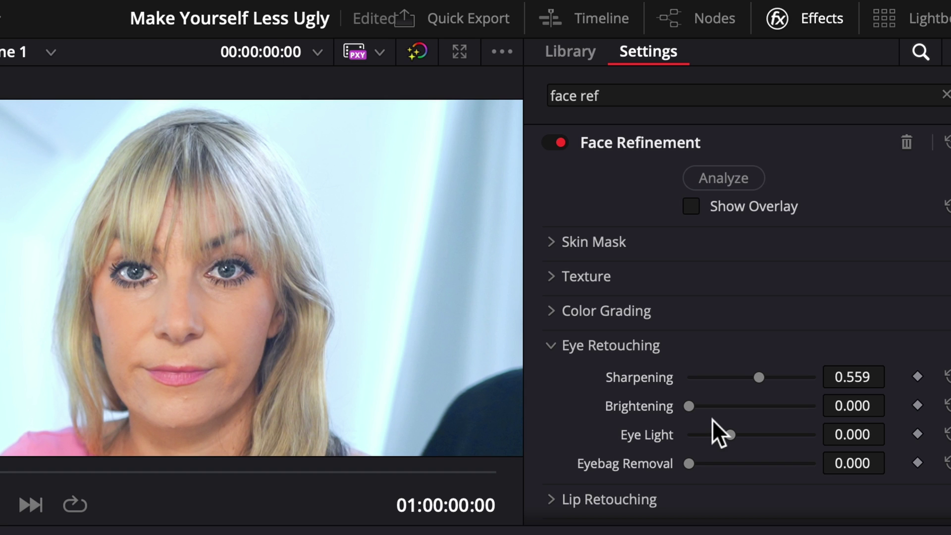
left_click_drag(690, 406, 836, 416)
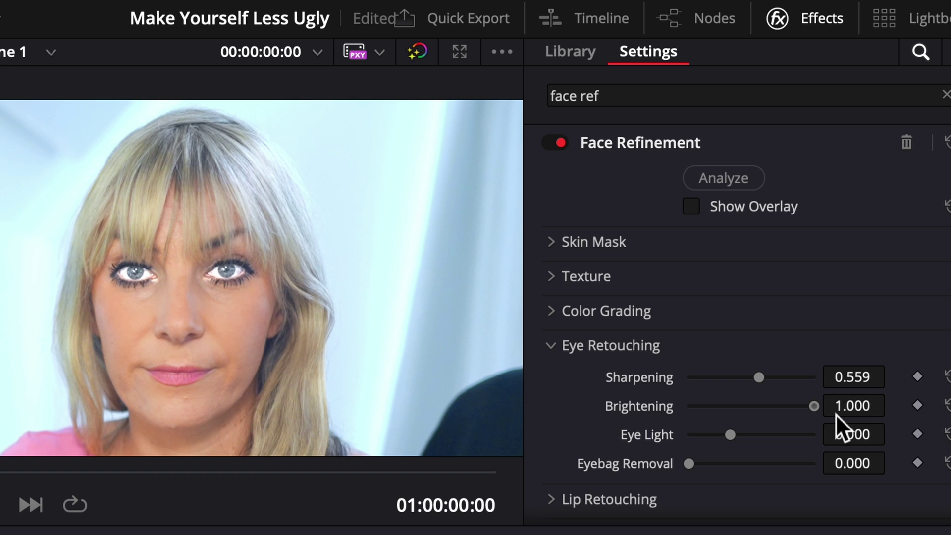
left_click_drag(837, 414, 710, 403)
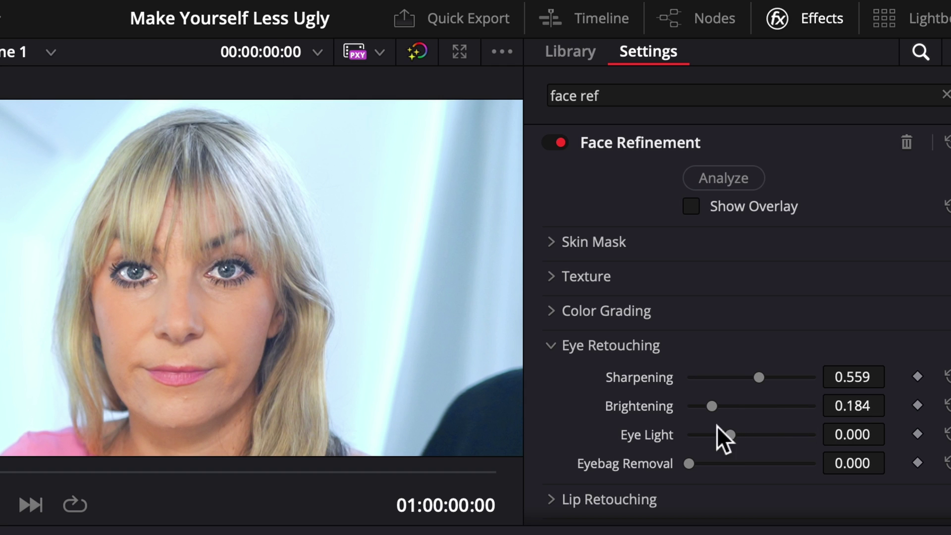
left_click_drag(722, 435, 742, 438)
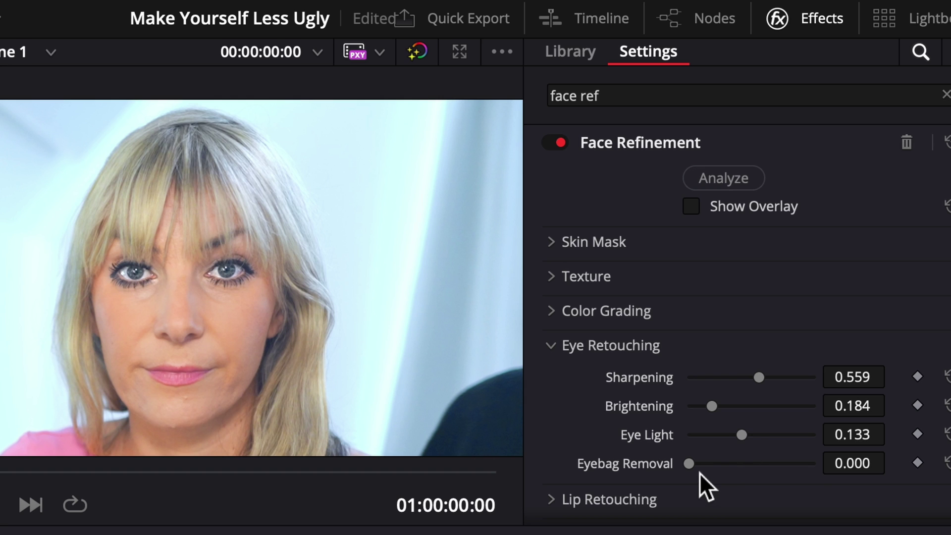
mouse_move(695, 469)
left_mouse_down()
mouse_move(810, 465)
mouse_move(706, 466)
left_mouse_up()
left_click(549, 346)
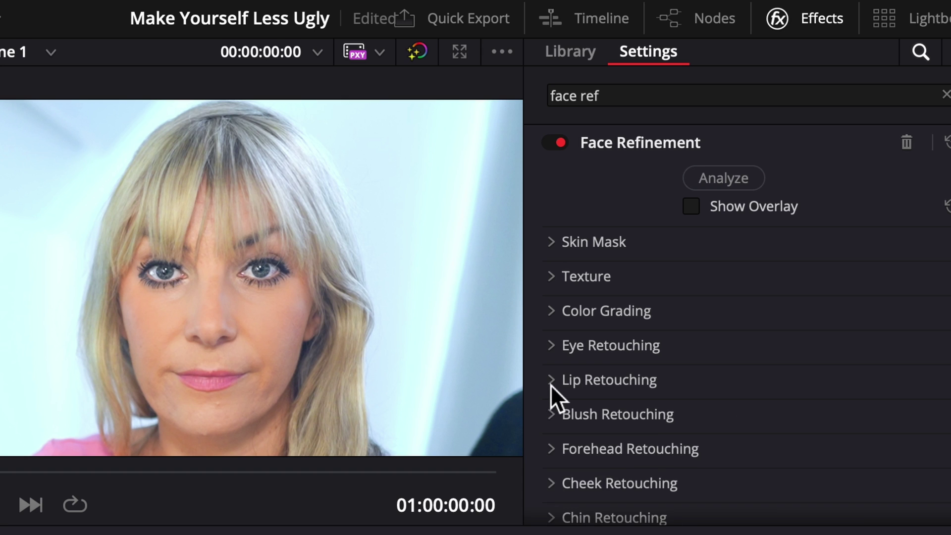
- Raise the Lip Retouching saturation to 0.615 for pinker lips
left_click(551, 381)
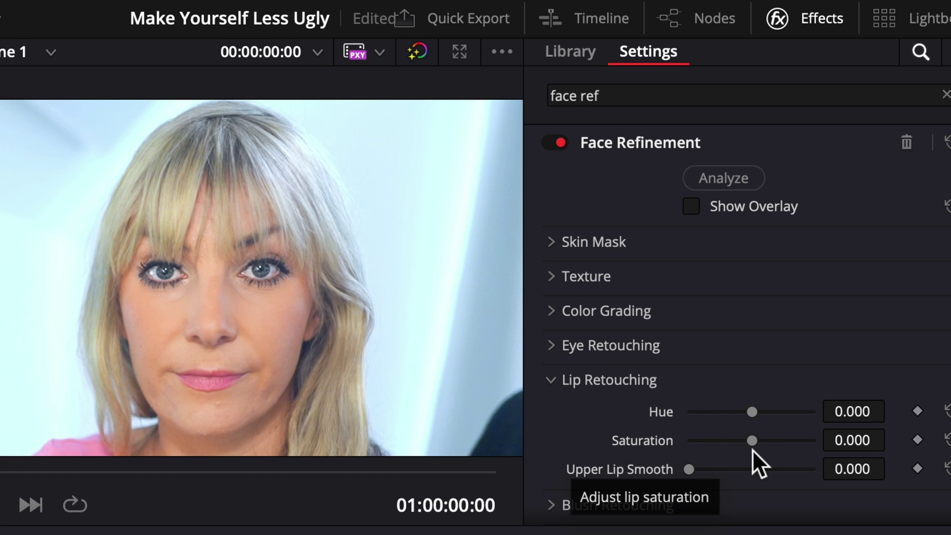
left_click_drag(753, 450, 793, 451)
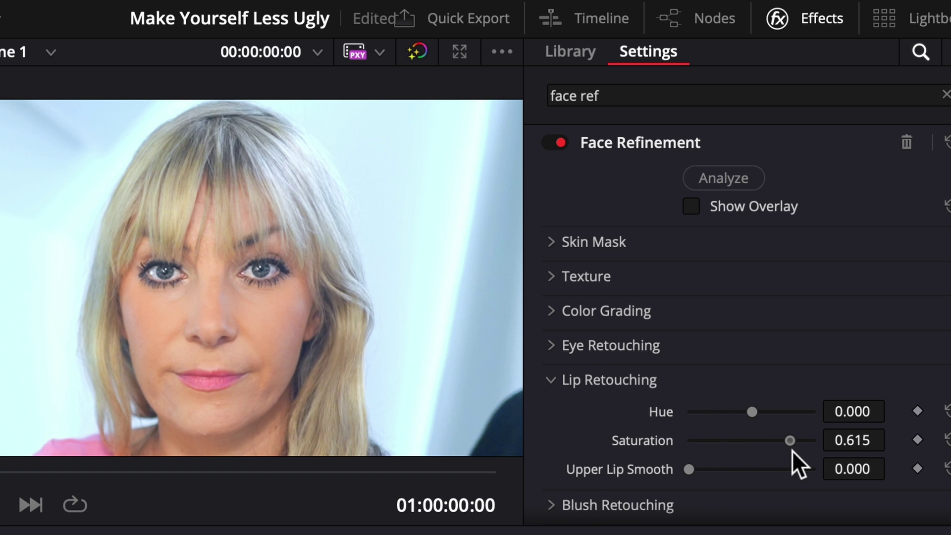
left_click(555, 381)
- Shift the Blush Retouching hue to 0.450 for rosier cheeks
left_click(552, 421)
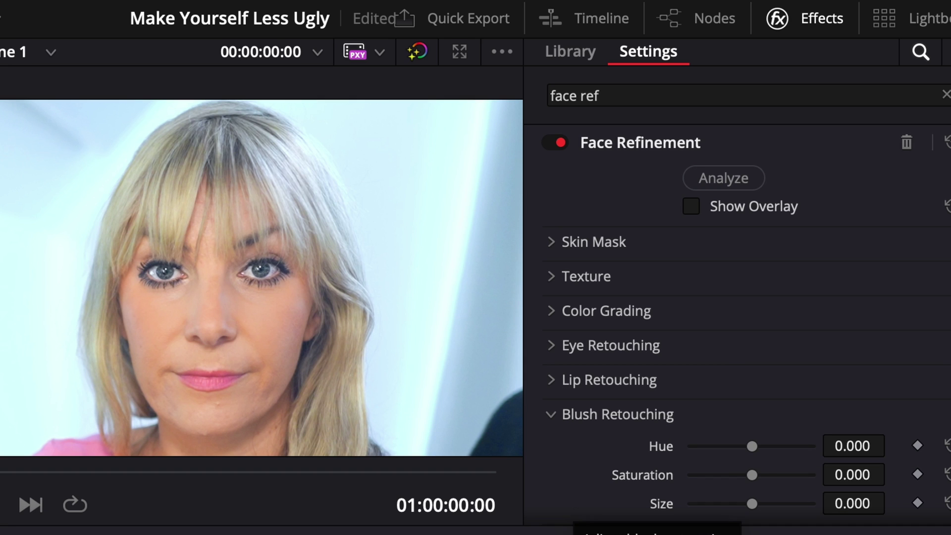
mouse_move(752, 447)
left_mouse_down()
mouse_move(796, 448)
mouse_move(780, 447)
left_mouse_up()
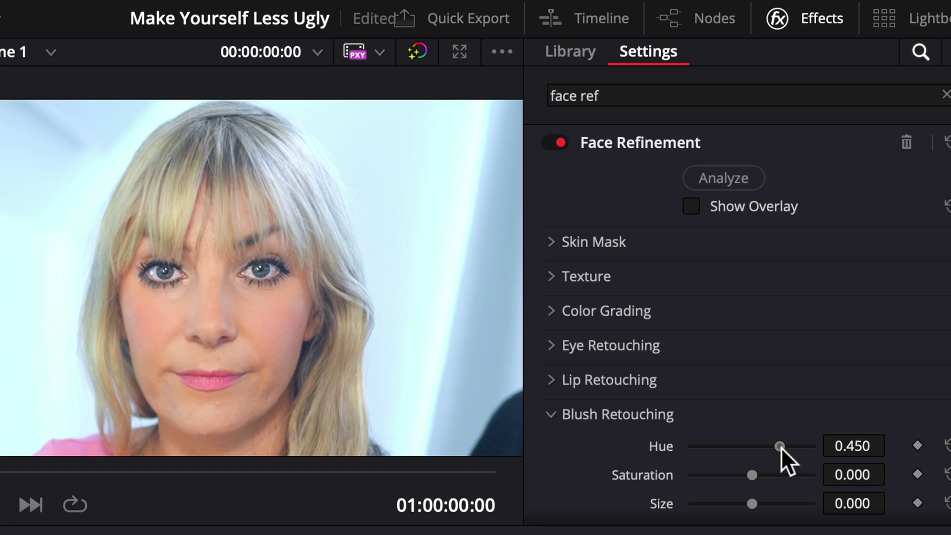
left_click(548, 415)
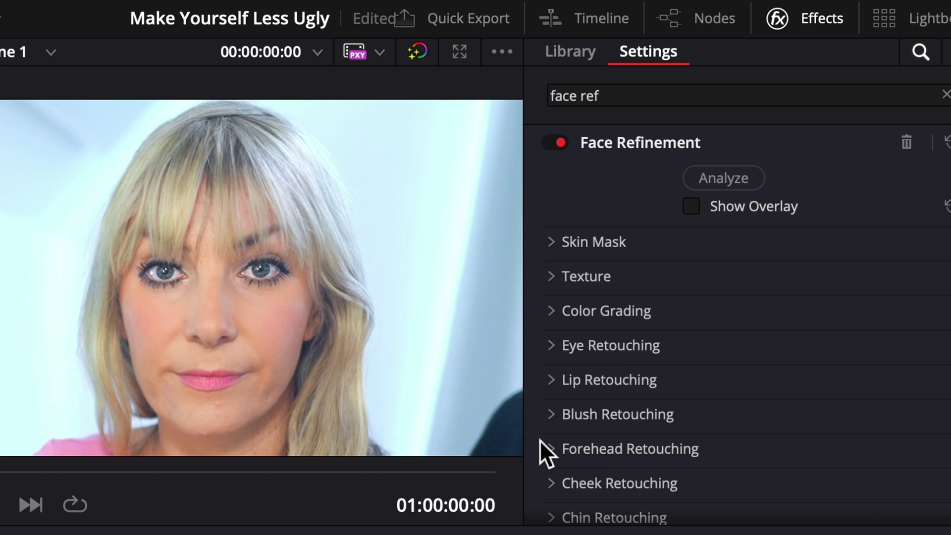
- Lower the Face Refinement Global Blend from 1.000 to 0.715
scroll(536, 491, "down", 2)
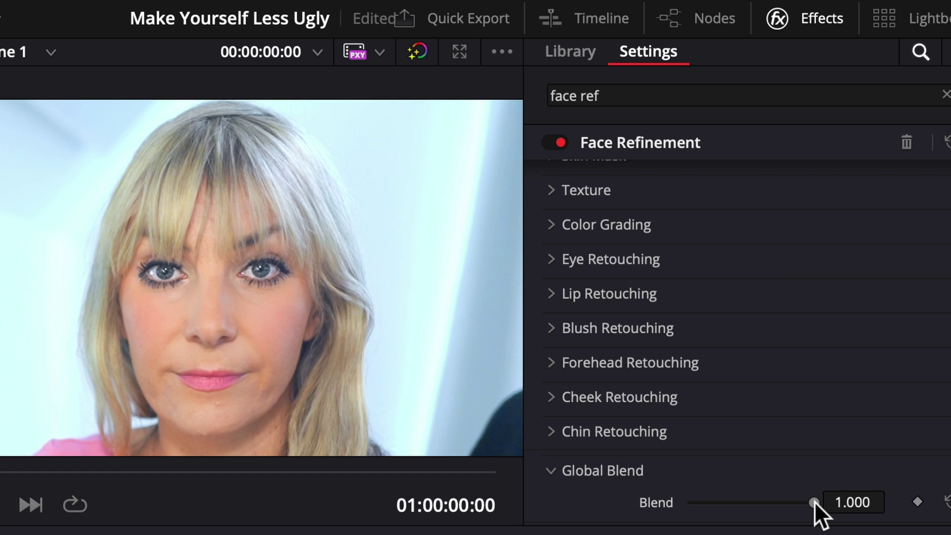
left_click_drag(815, 502, 779, 503)
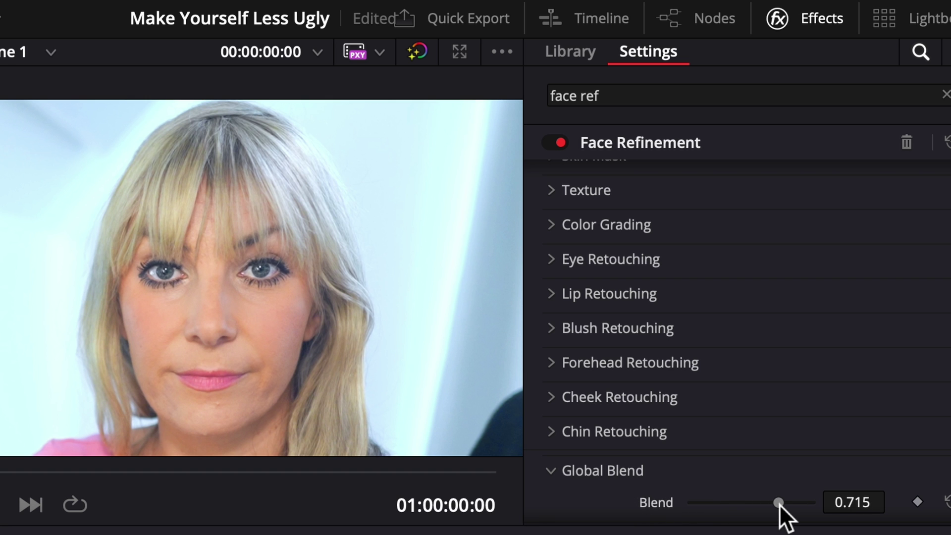